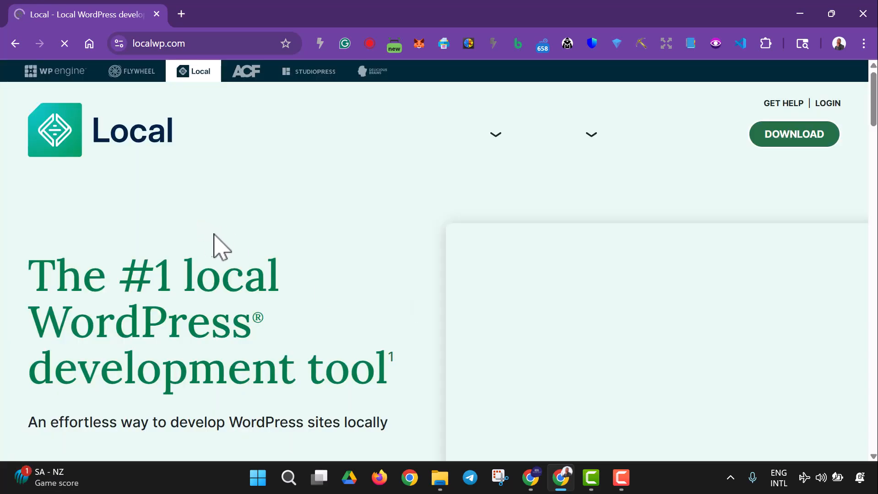
Step: Open the form for downloading Local for free and choose Windows as the platform
scroll(121, 287, down, 3)
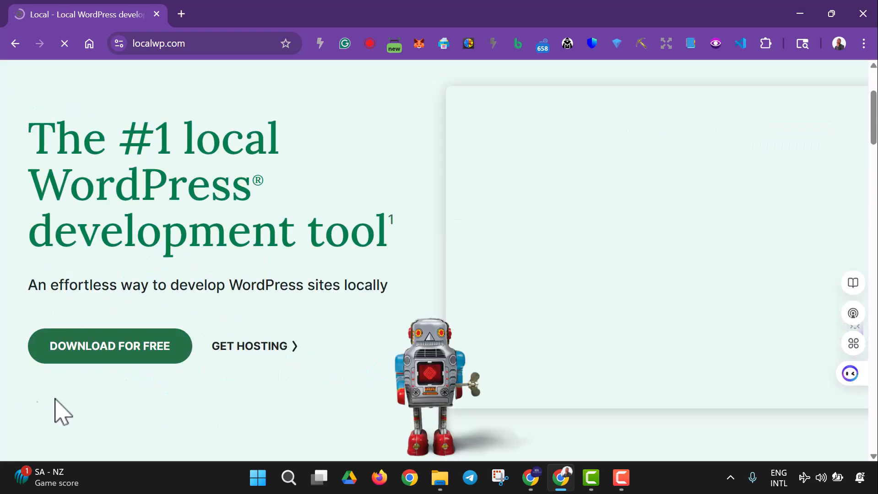
click(115, 353)
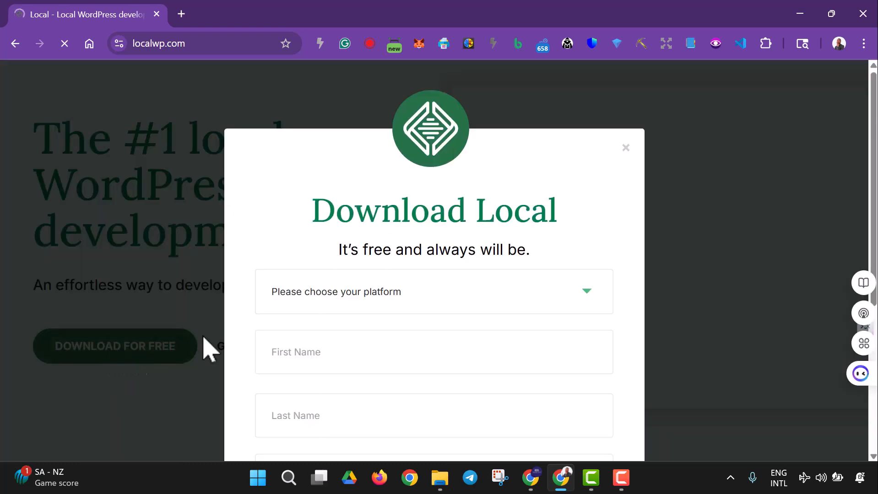
scroll(362, 300, down, 3)
click(396, 169)
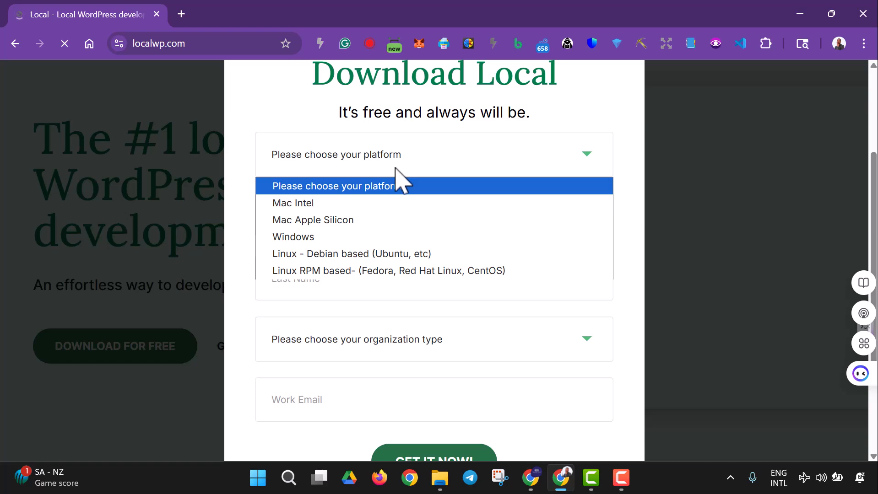
click(304, 238)
click(321, 161)
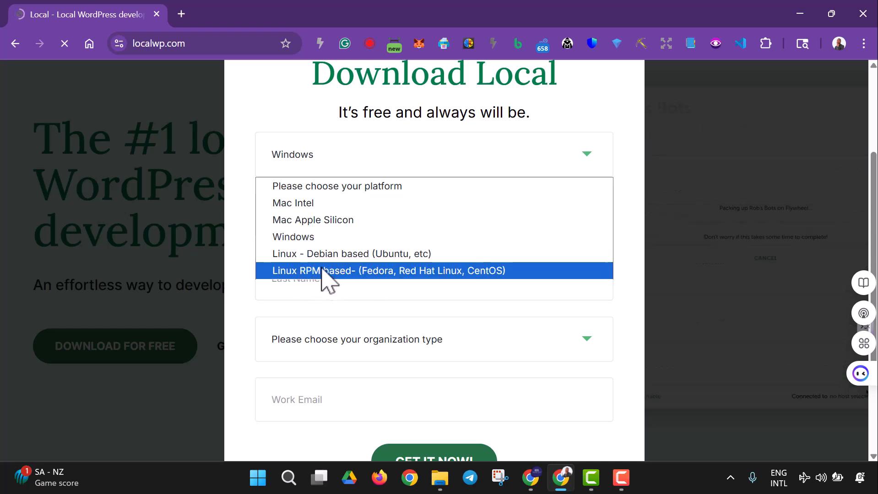
click(302, 237)
Step: Fill in the first name, last name, organization type Agency and work email, and request the Local download
click(350, 222)
click(373, 261)
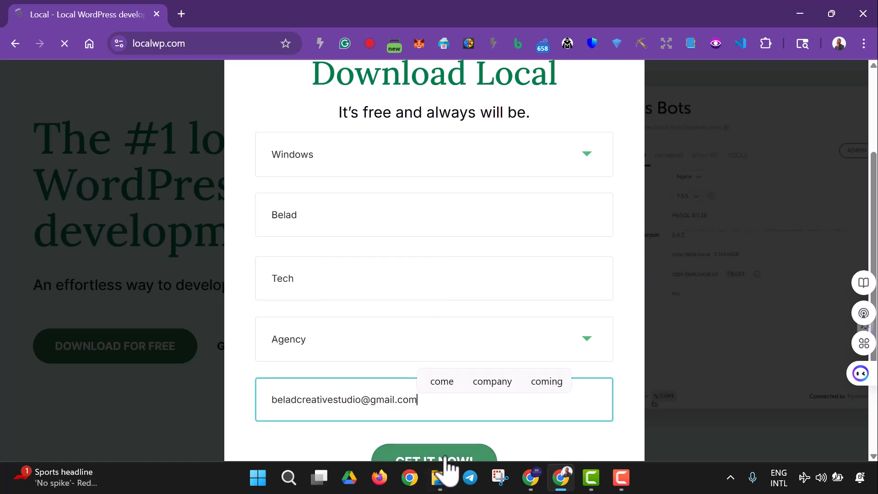
click(445, 456)
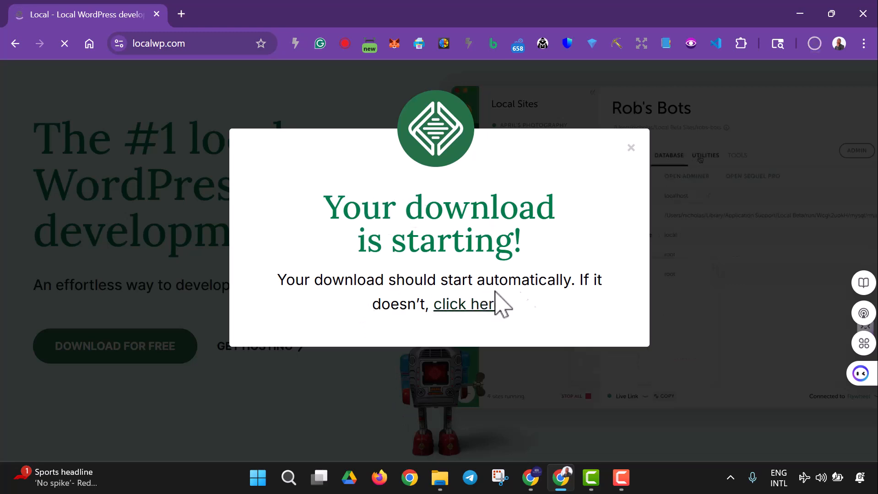
click(815, 45)
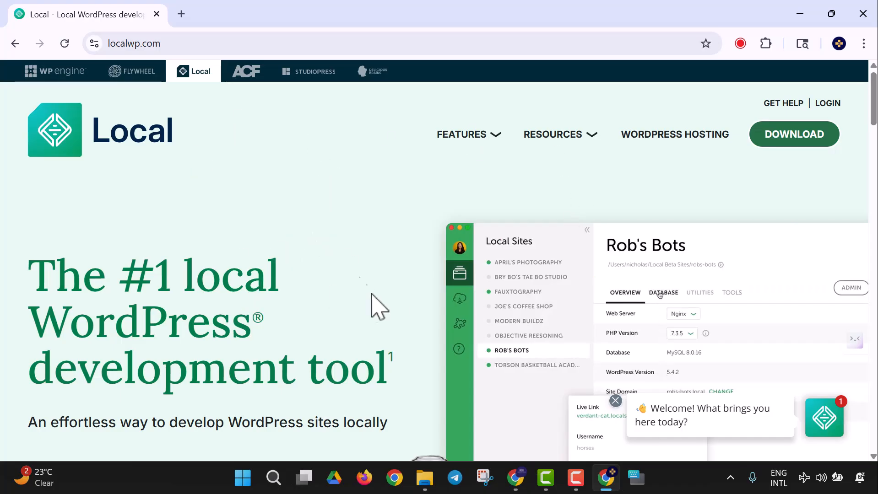
Step: Run the local-9.2.5-windows installer from the Downloads folder and install Local only for the current user in the default folder
click(423, 478)
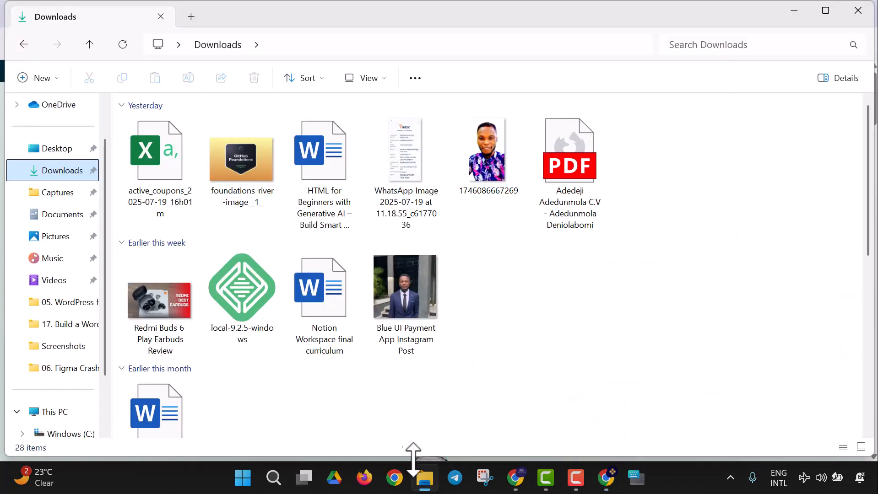
click(242, 300)
double_click(243, 300)
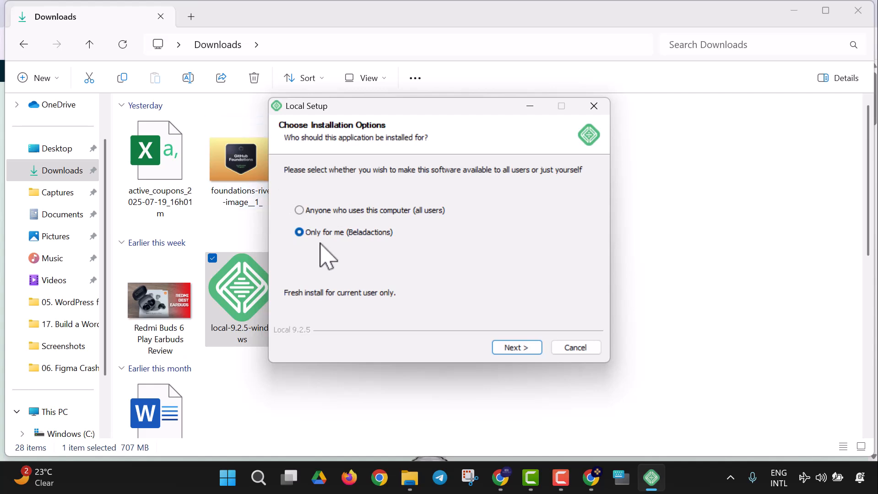
click(508, 348)
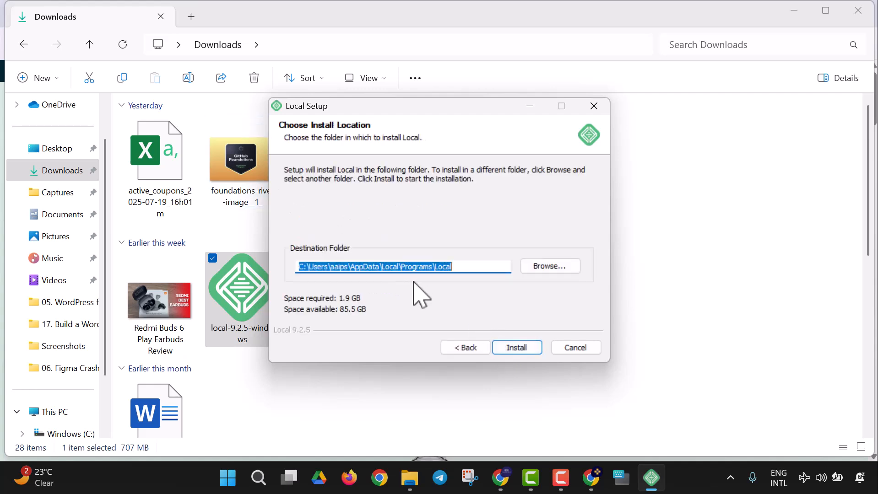
click(517, 348)
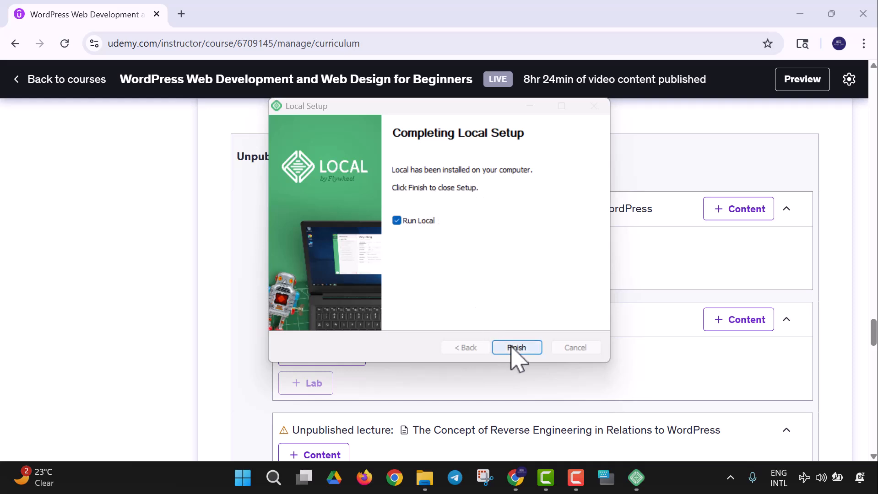
Step: Finish the setup with Run Local enabled and agree to Local's Terms of Service
click(528, 347)
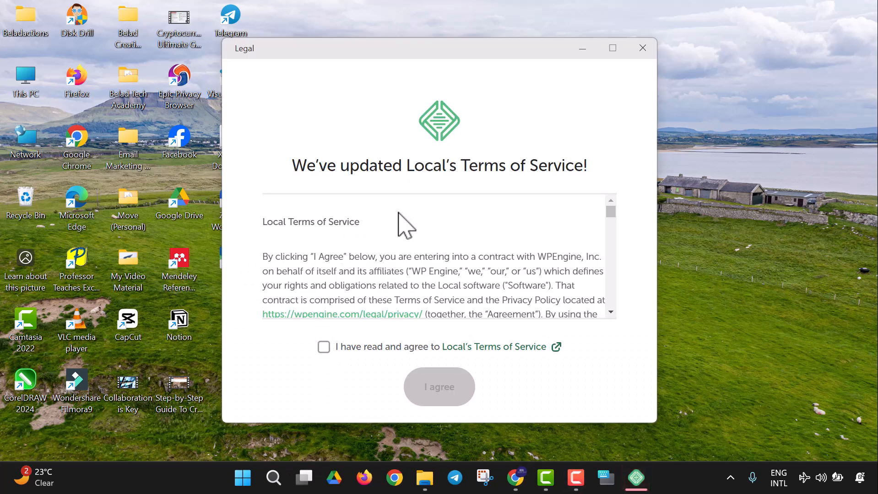
scroll(519, 232, down, 1)
scroll(520, 233, down, 20)
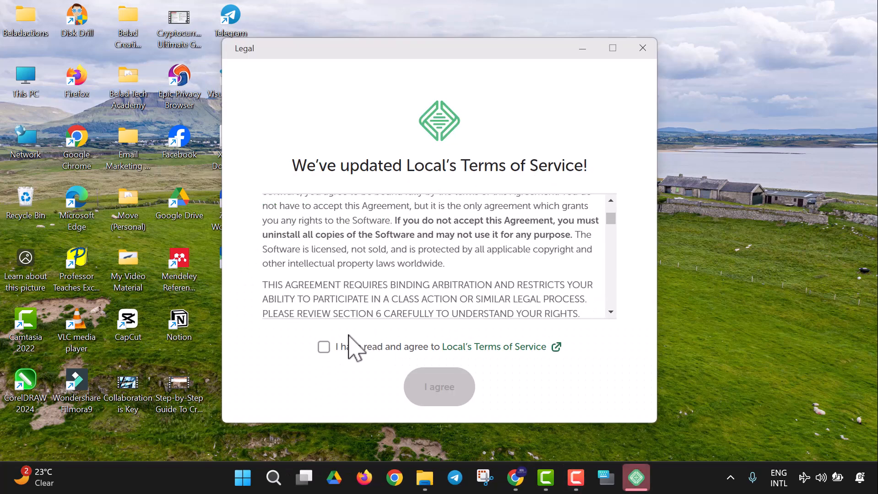
scroll(325, 302, down, 2)
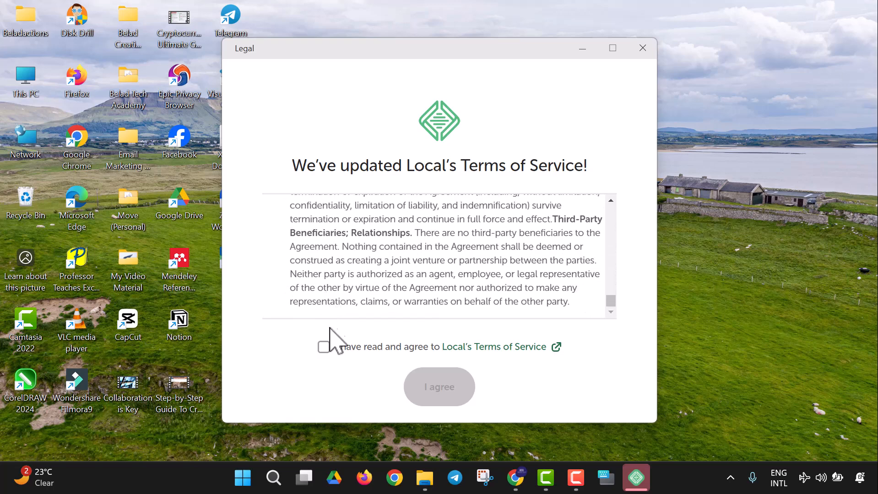
click(324, 347)
click(437, 387)
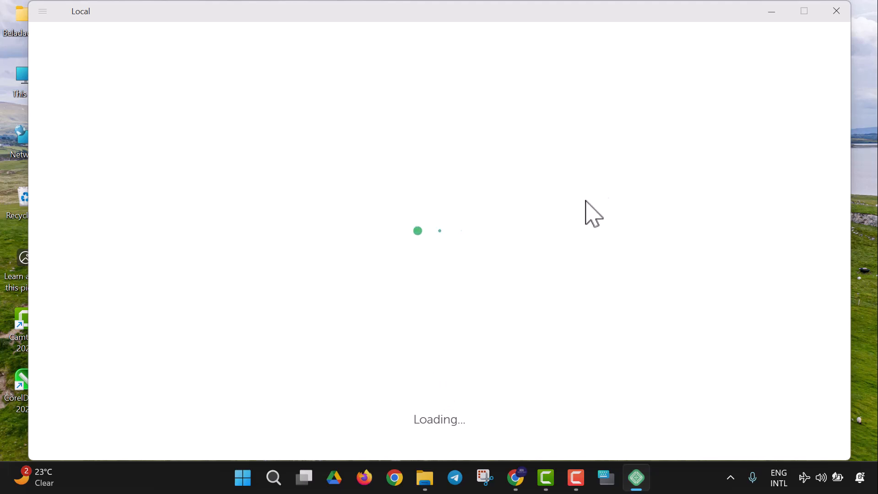
Step: Create a free Local account by continuing with Google
key(Escape)
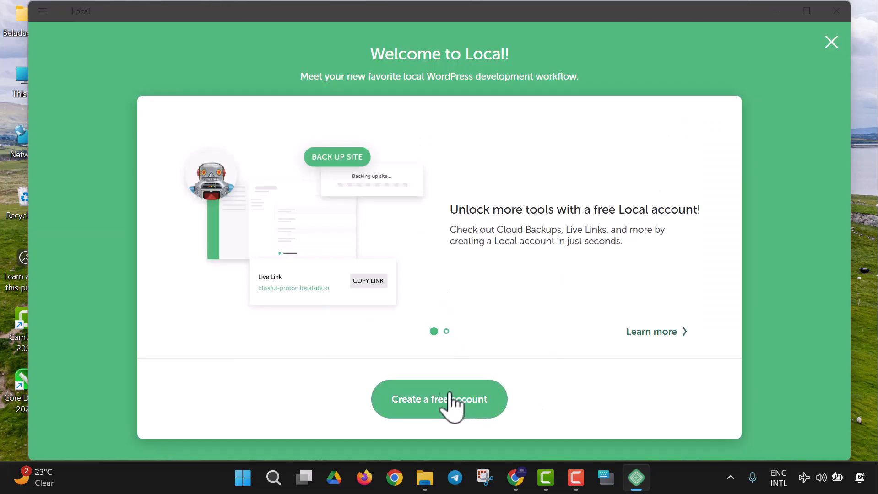
click(438, 405)
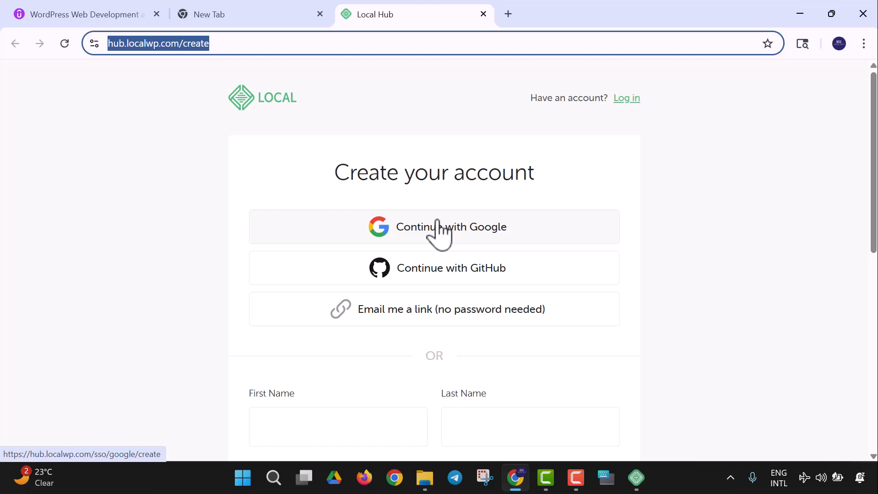
click(438, 227)
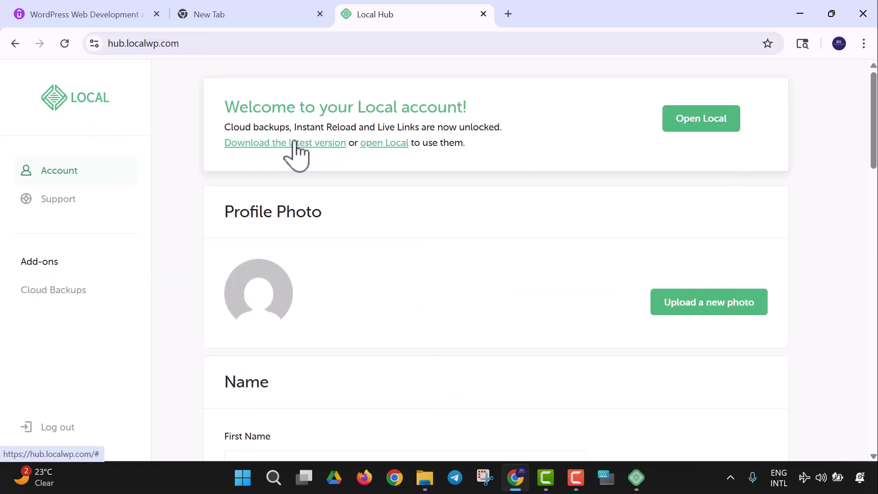
Step: Review the Local account page and open Local from it, always allowing hub.localwp.com to open such links in the app
scroll(97, 260, down, 6)
scroll(274, 258, down, 12)
scroll(274, 258, up, 4)
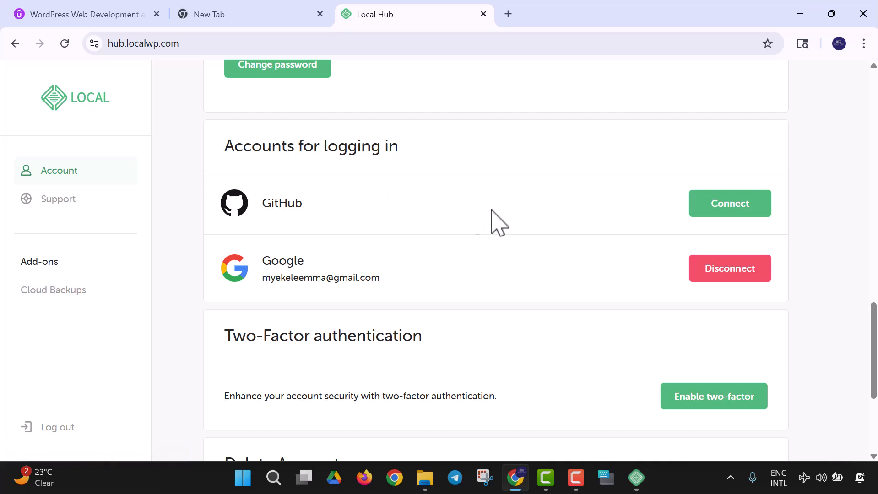
scroll(634, 328, down, 4)
scroll(630, 323, up, 4)
scroll(634, 327, up, 15)
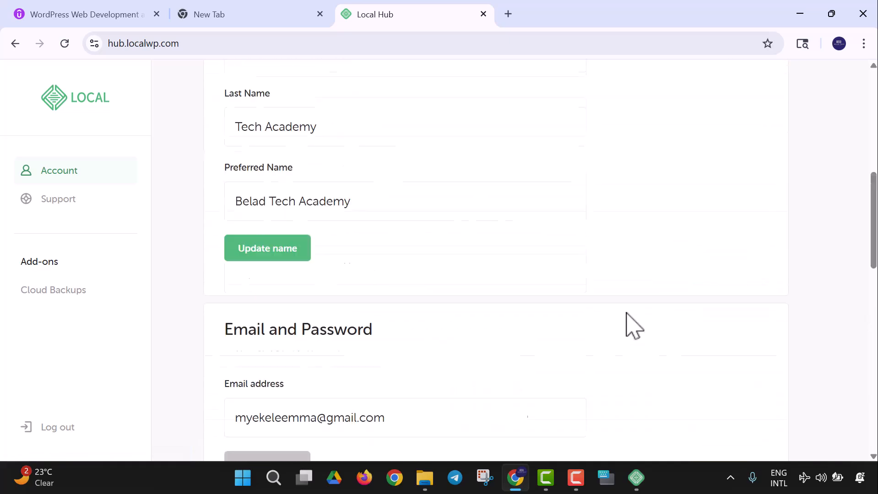
click(705, 124)
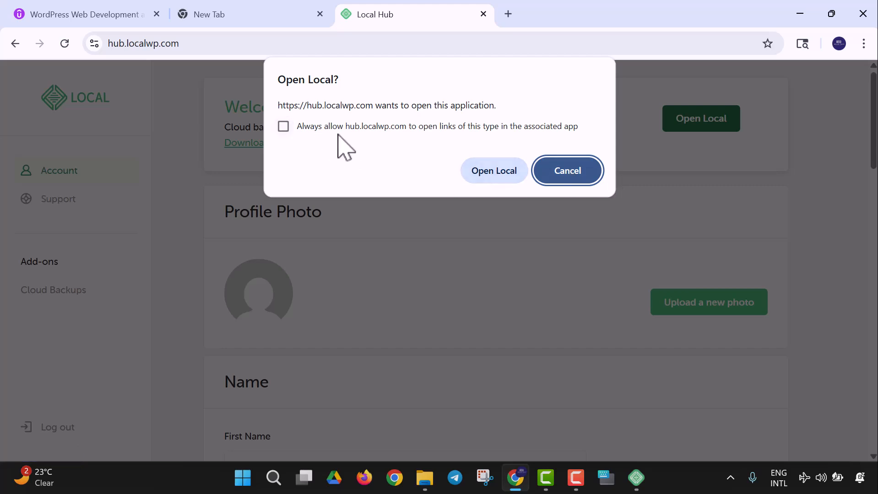
click(283, 126)
click(489, 172)
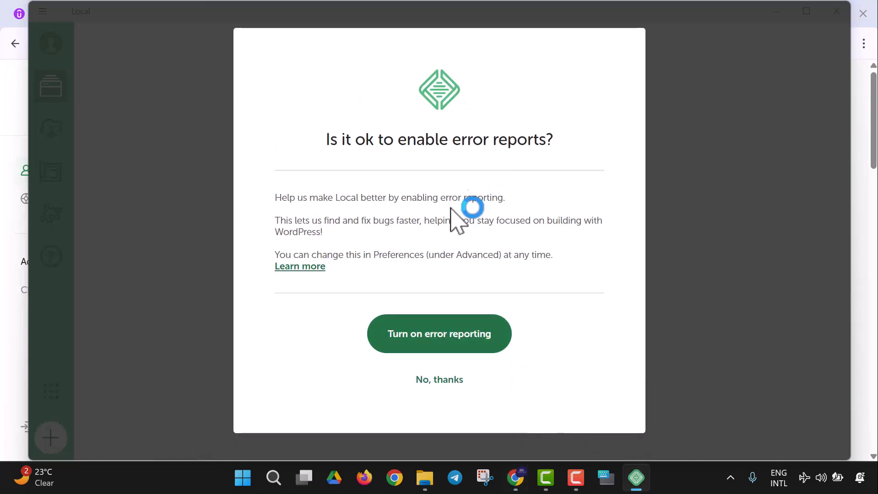
Step: Turn on both error reporting and usage reporting in Local
click(427, 347)
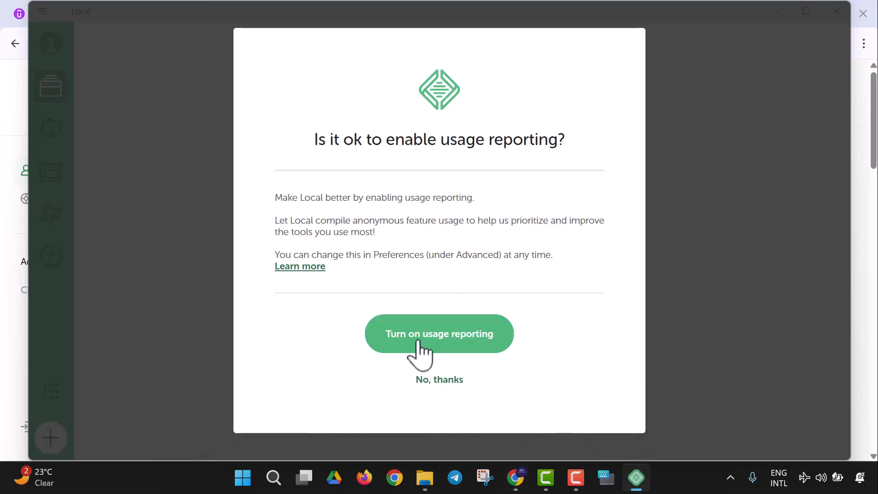
click(420, 352)
Step: Look through Local's sections, including Blueprints and the Add-ons library, and return to the local sites
mouse_move(23, 48)
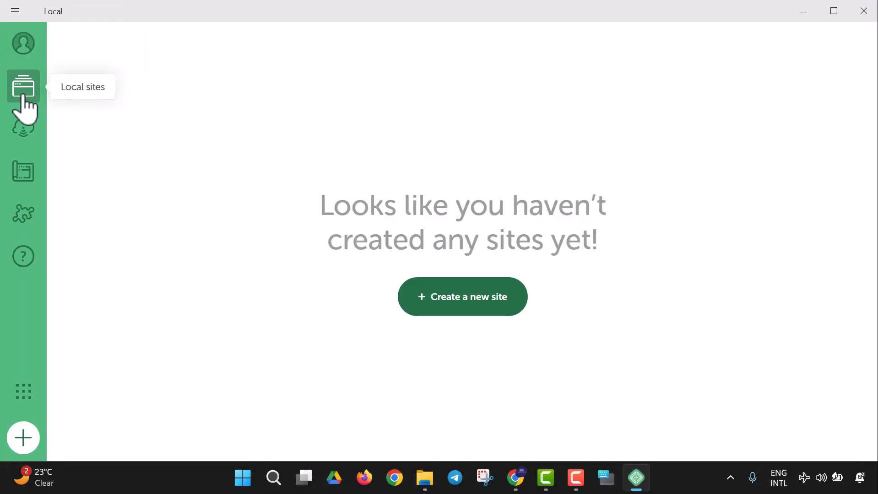
click(23, 128)
click(22, 176)
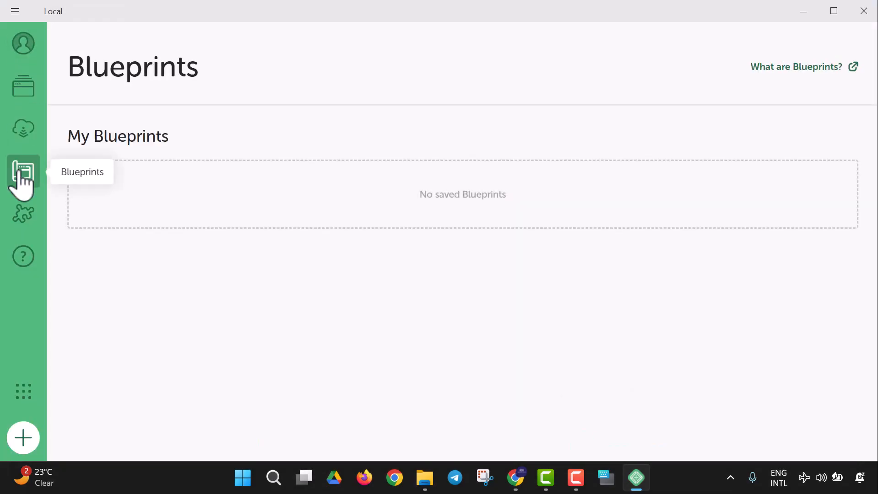
click(23, 219)
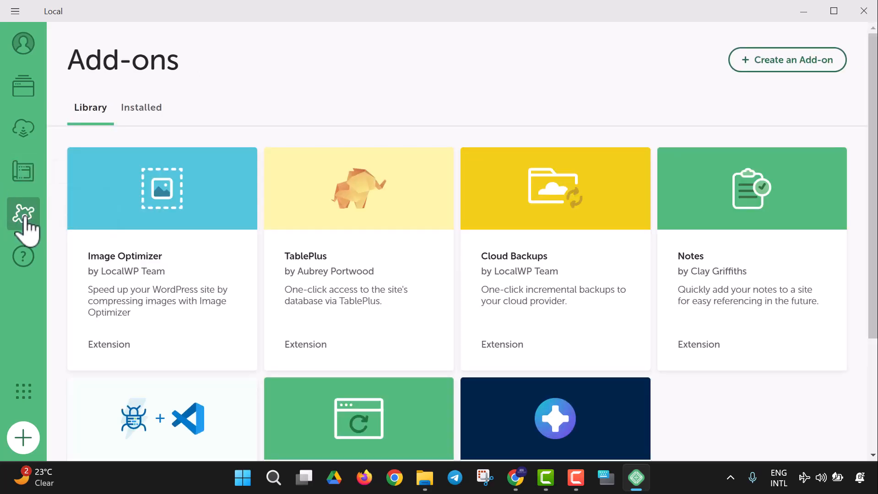
scroll(551, 274, down, 3)
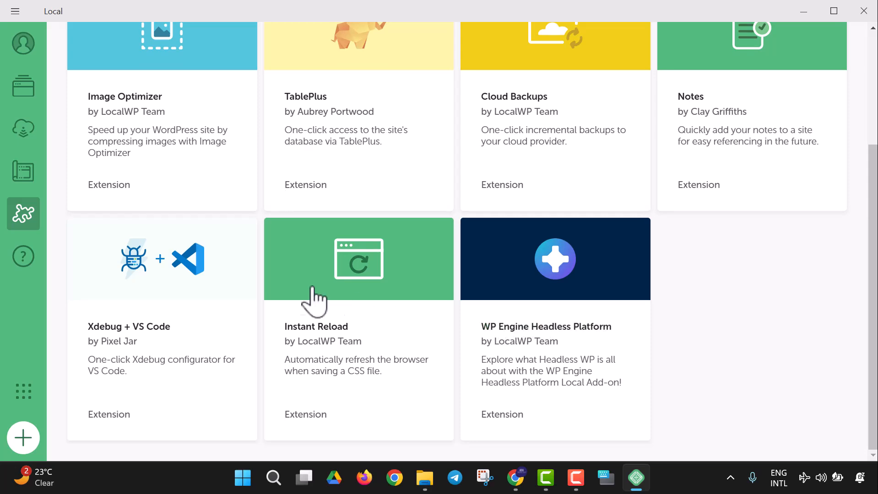
scroll(151, 327, up, 3)
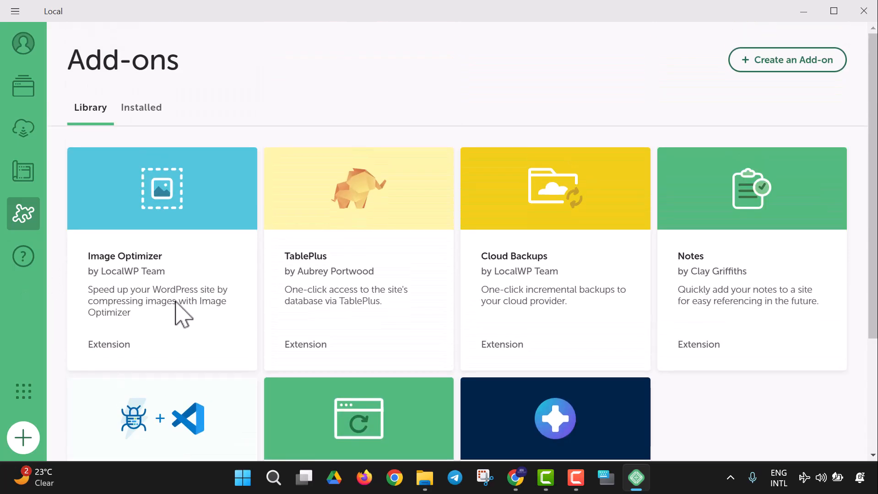
click(23, 92)
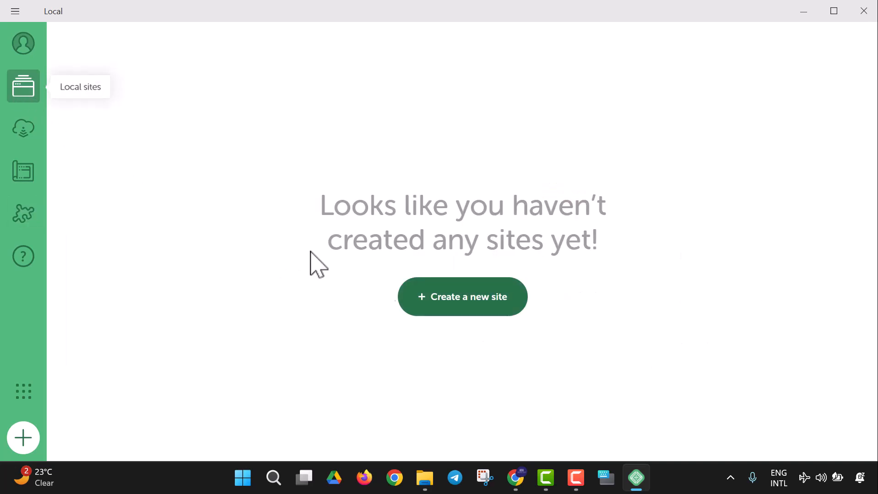
Step: Start creating a new WordPress site, name it Talent Hub and continue to the environment setup
click(436, 296)
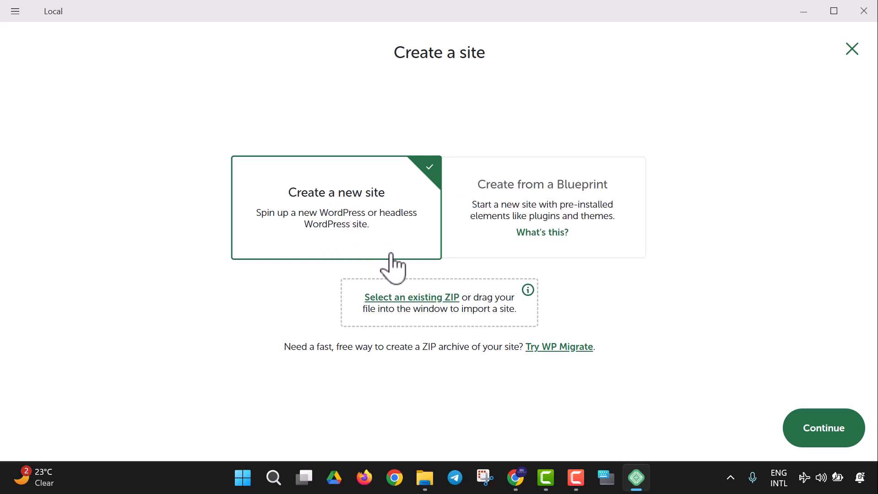
click(814, 435)
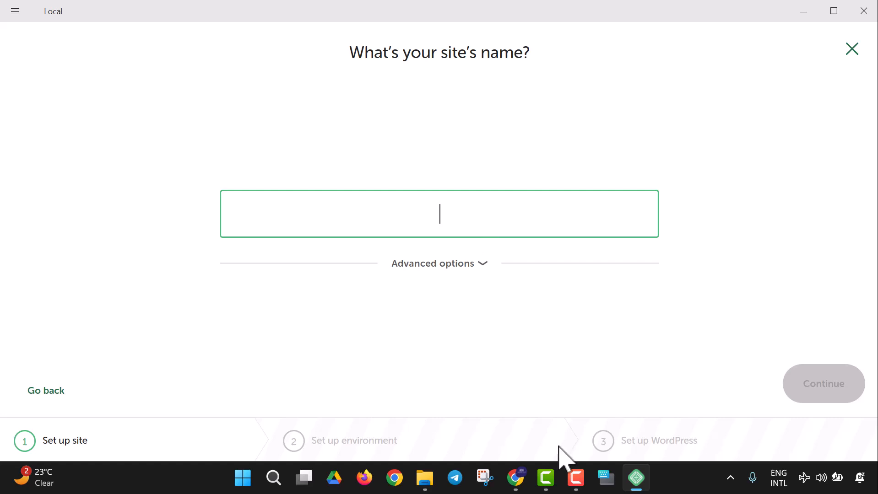
click(603, 477)
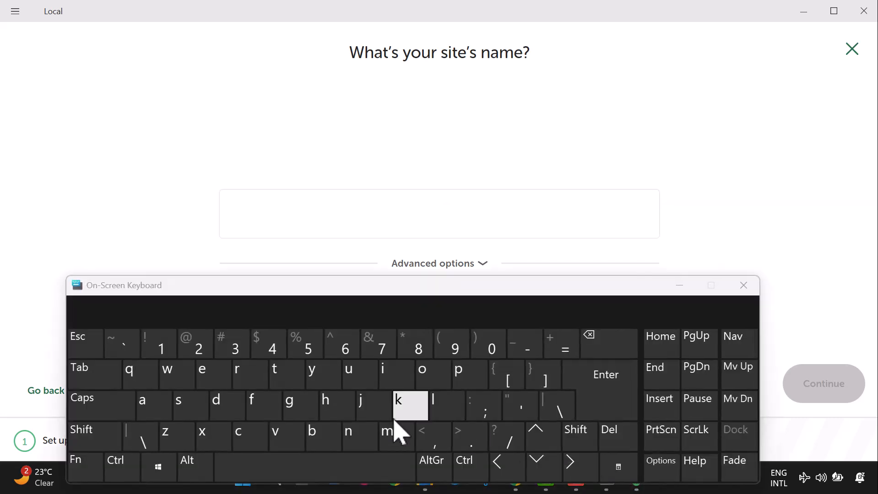
click(98, 405)
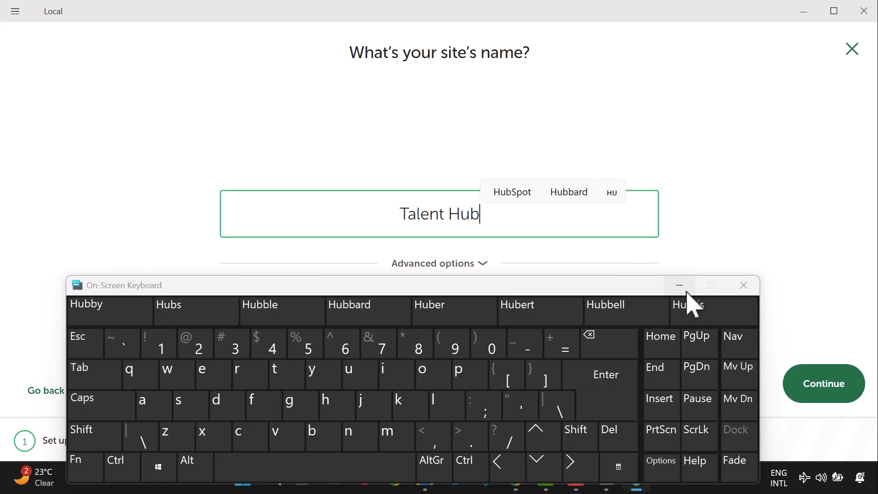
drag(645, 289, 659, 450)
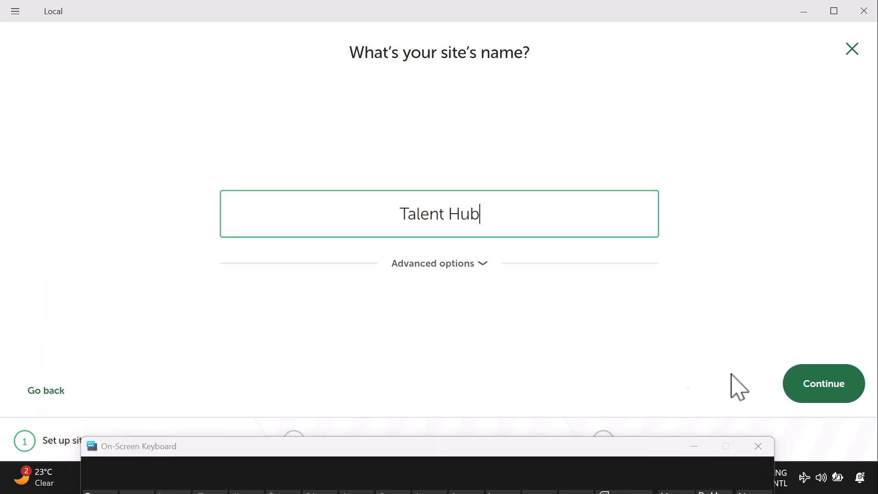
click(823, 394)
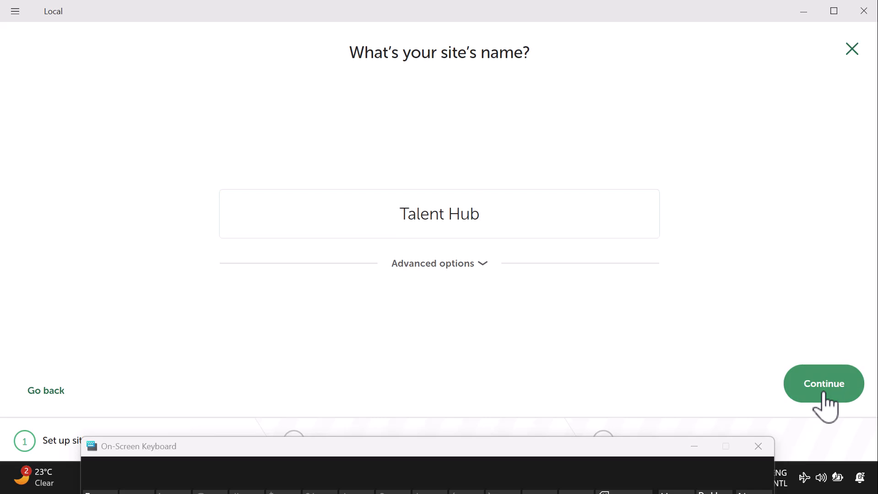
Step: Review the custom PHP, web server and database choices, and continue with the Preferred environment
click(530, 239)
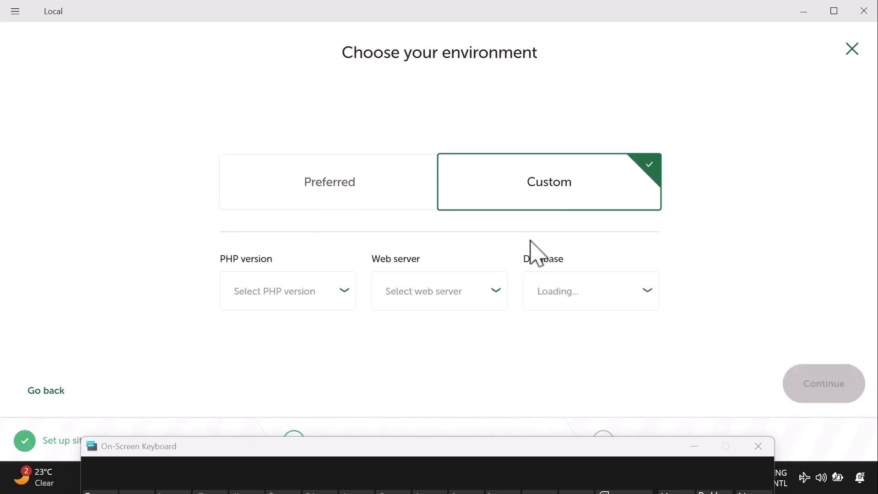
click(339, 293)
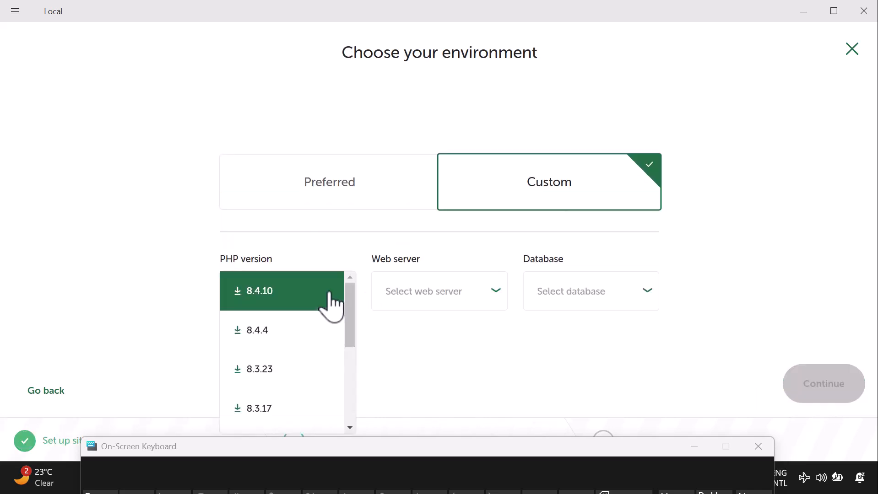
click(426, 297)
click(572, 295)
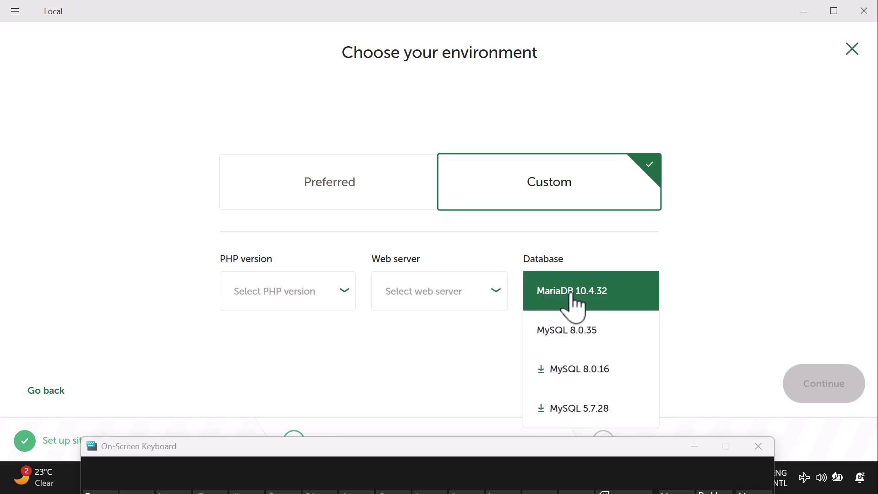
click(414, 297)
click(286, 302)
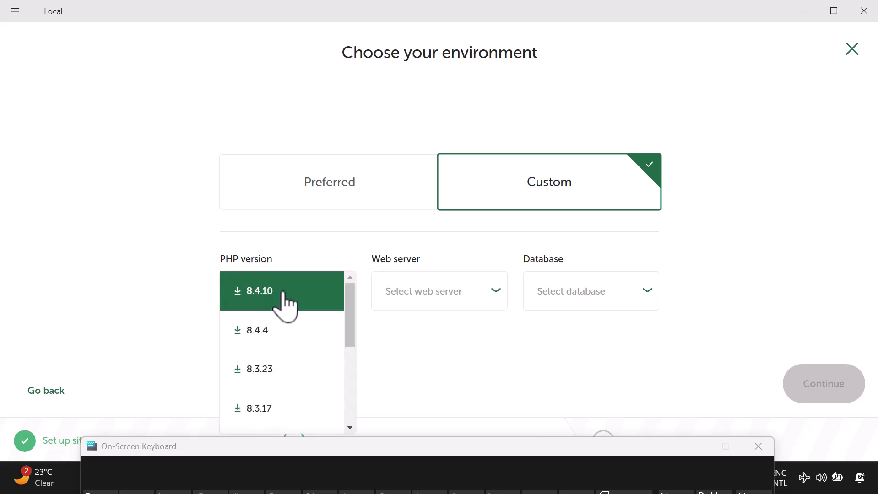
click(330, 182)
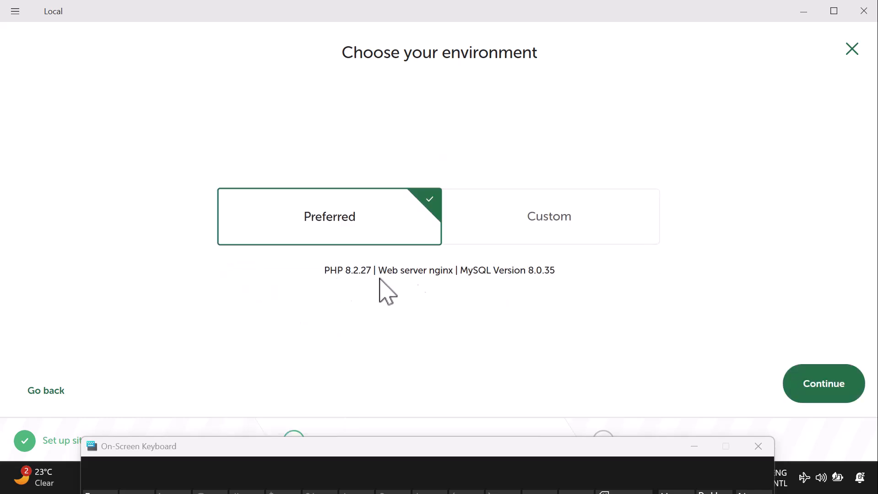
click(808, 395)
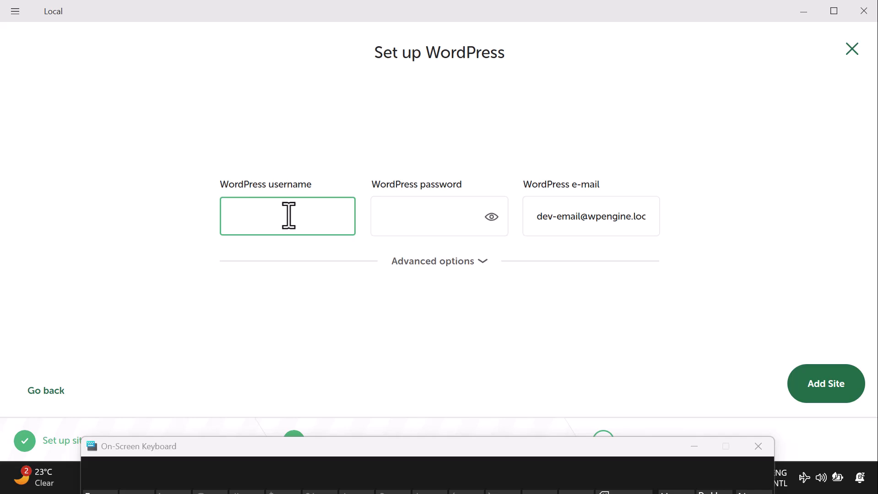
Step: Enter beladtech as the WordPress username, the WordPress password, and replace the default WordPress e-mail with the site owner's e-mail address
click(414, 216)
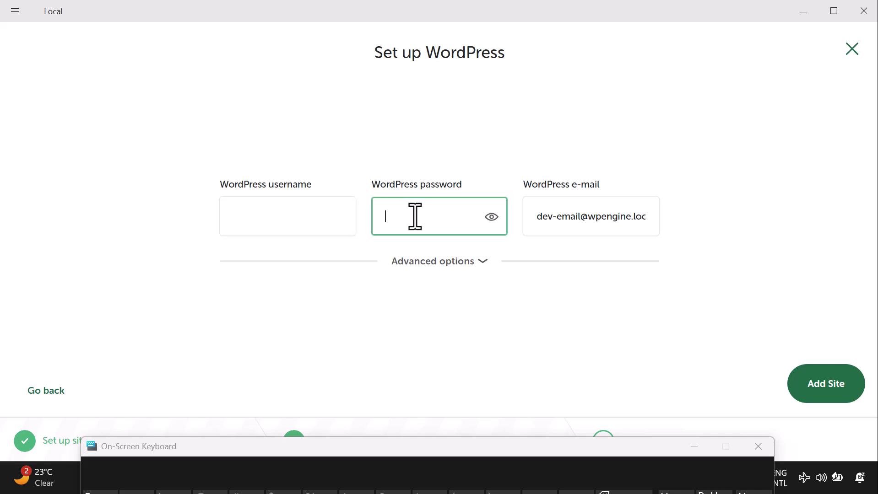
key(shift+Tab)
drag(527, 447, 522, 284)
text(beladtech)
key(Tab)
click(282, 348)
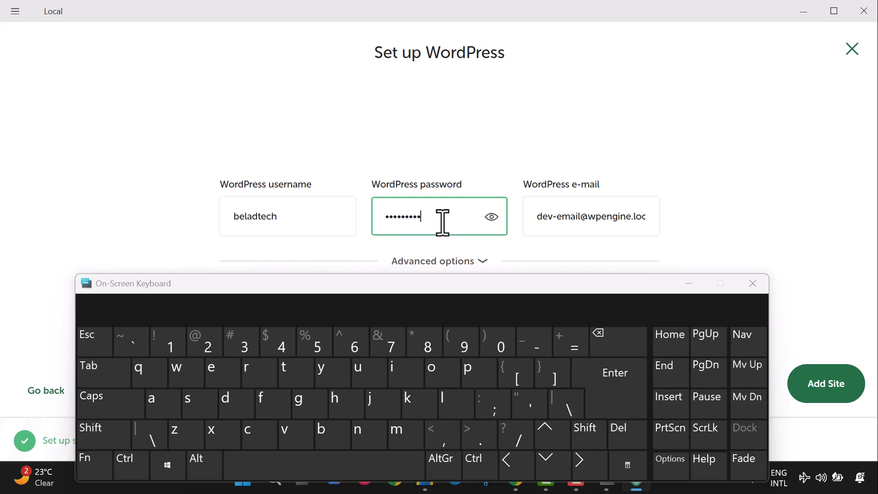
click(565, 216)
key(ctrl+a)
key(ctrl+v)
drag(386, 308, 395, 467)
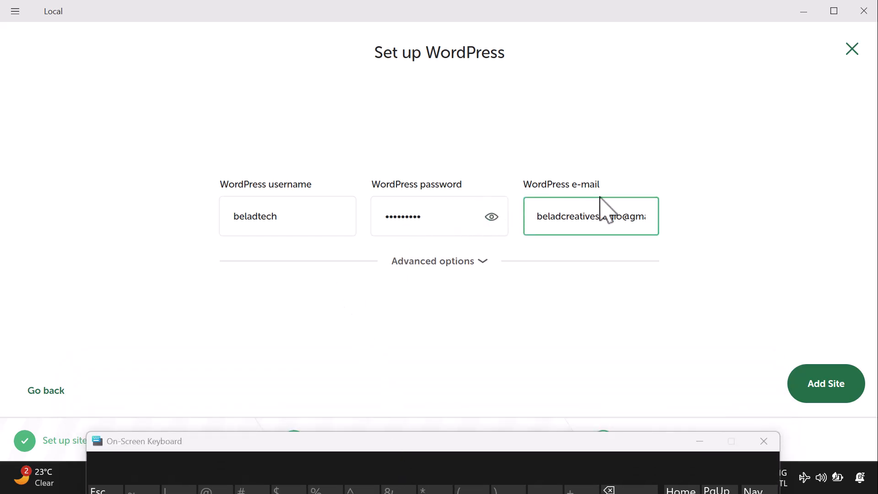
Step: Review the advanced WordPress options and keep the WordPress Multisite setting at No
click(476, 260)
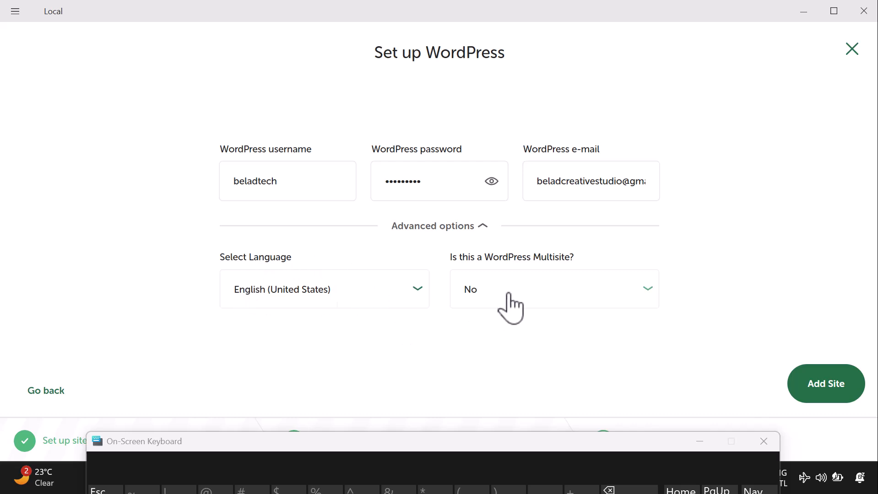
click(640, 289)
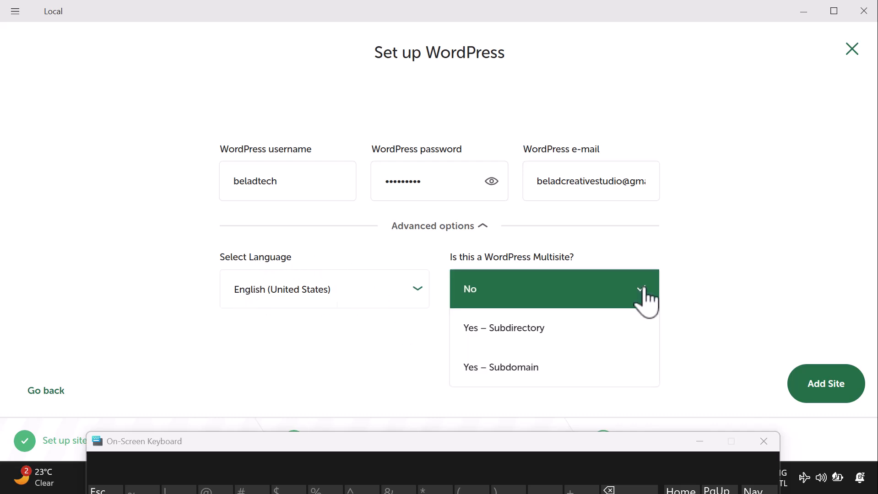
click(572, 293)
click(634, 296)
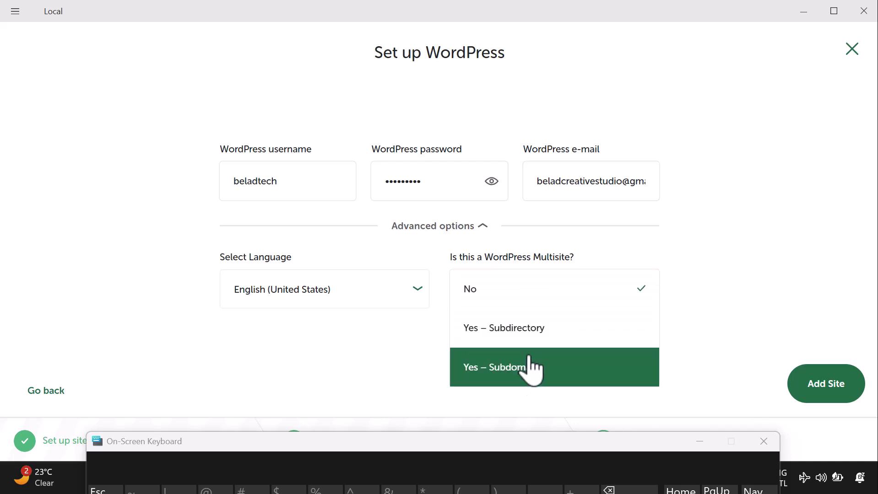
click(526, 299)
Step: Add the Talent Hub site and allow Local to access public and private networks in Windows Security
click(804, 385)
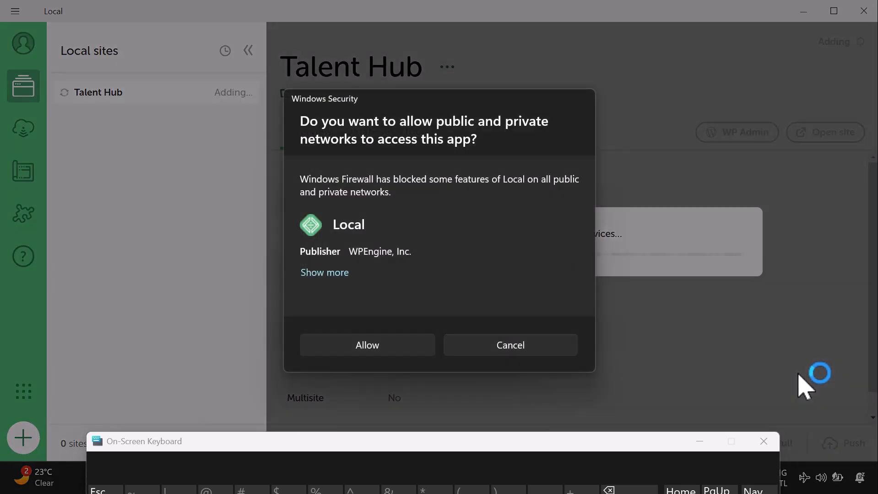
click(362, 347)
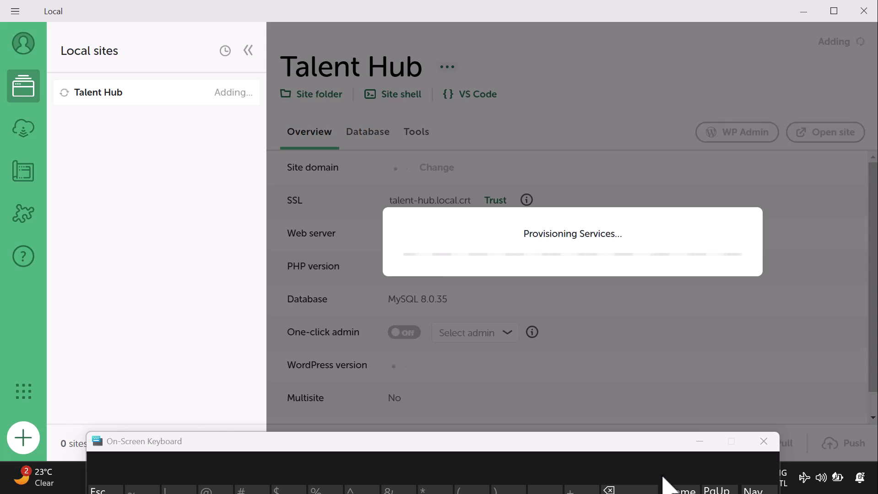
drag(677, 440, 310, 363)
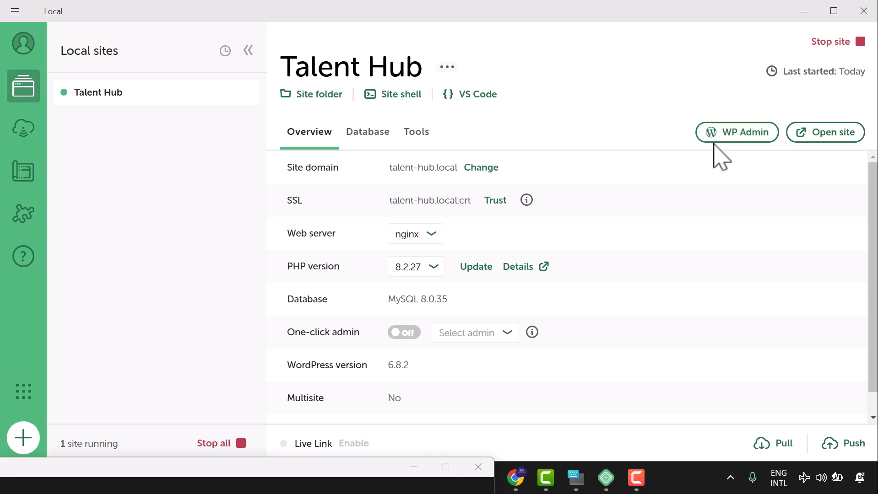
Step: Look through the Talent Hub site's database details and its Mailpit and Live Links tools, and return to the overview
click(366, 139)
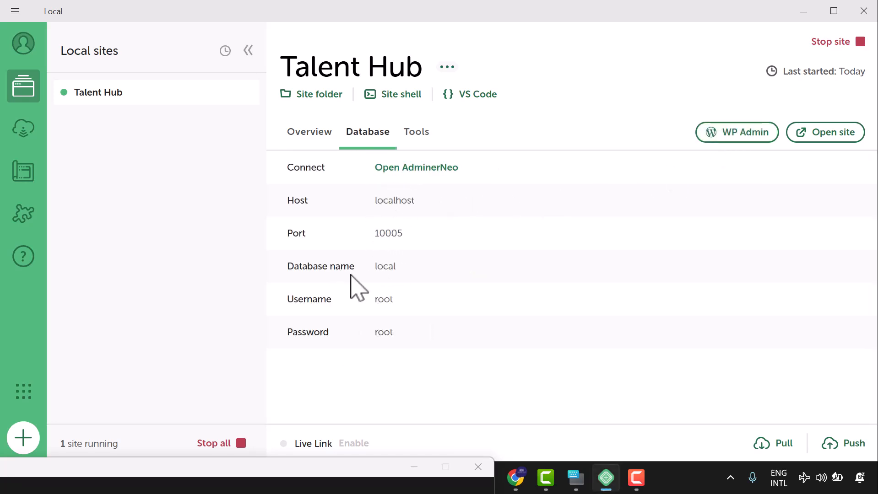
click(418, 133)
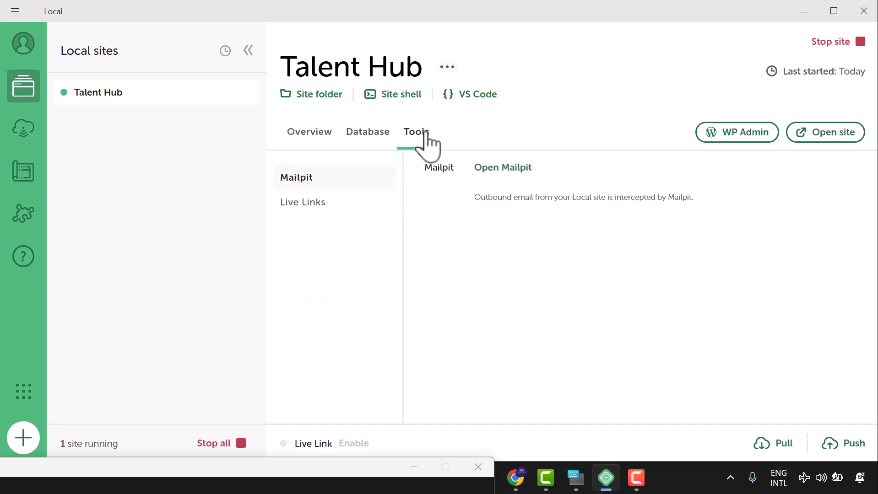
click(305, 135)
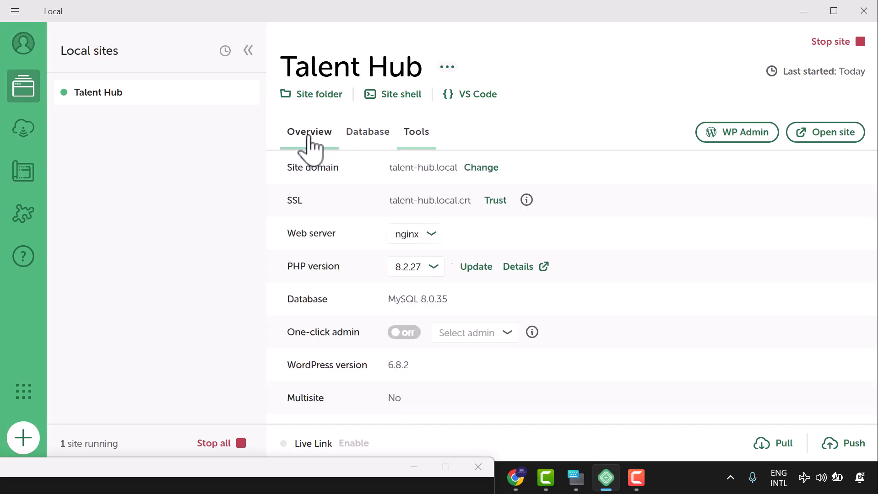
click(406, 142)
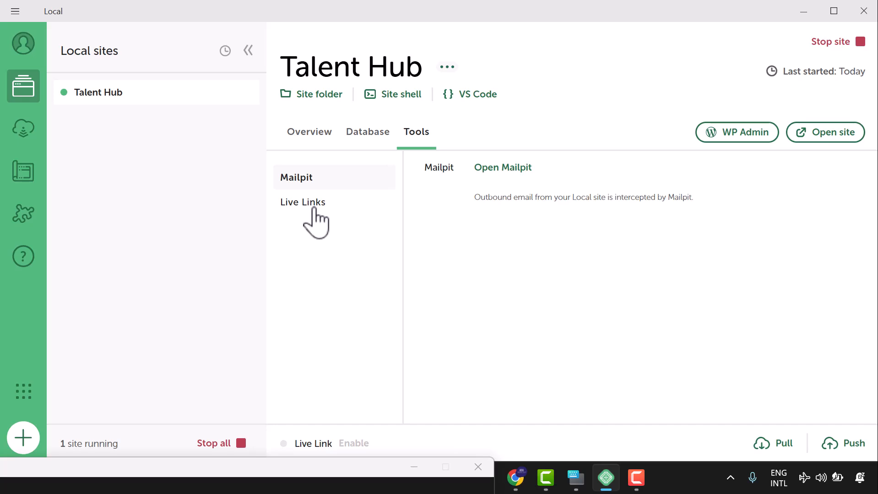
click(314, 208)
click(312, 137)
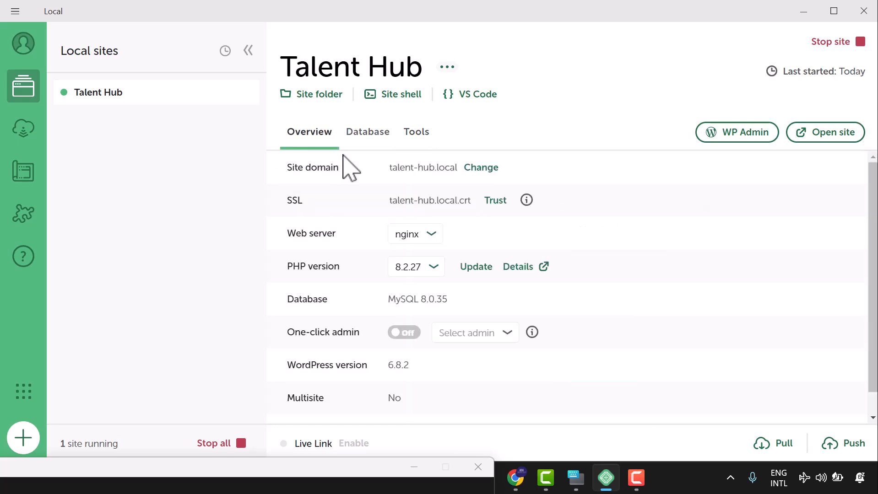
Step: Open the Talent Hub site's WP Admin login page in the browser and enter beladtech as the username
click(750, 139)
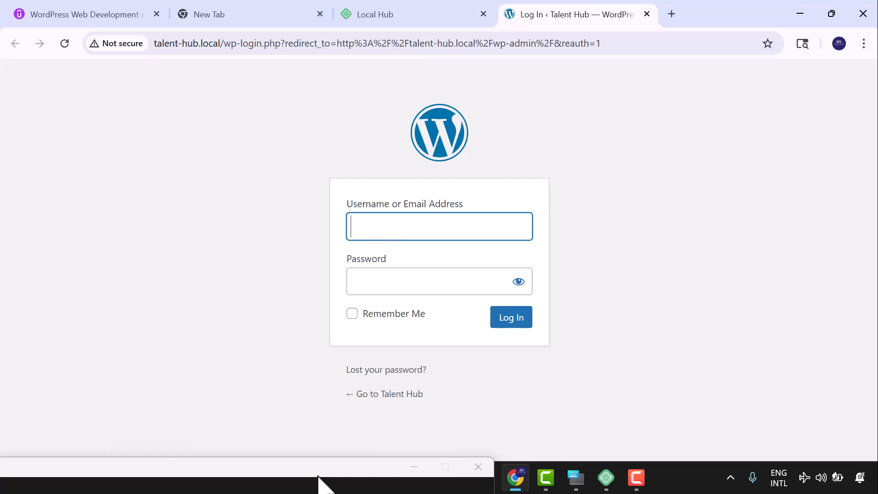
click(320, 479)
drag(372, 450, 737, 250)
click(470, 397)
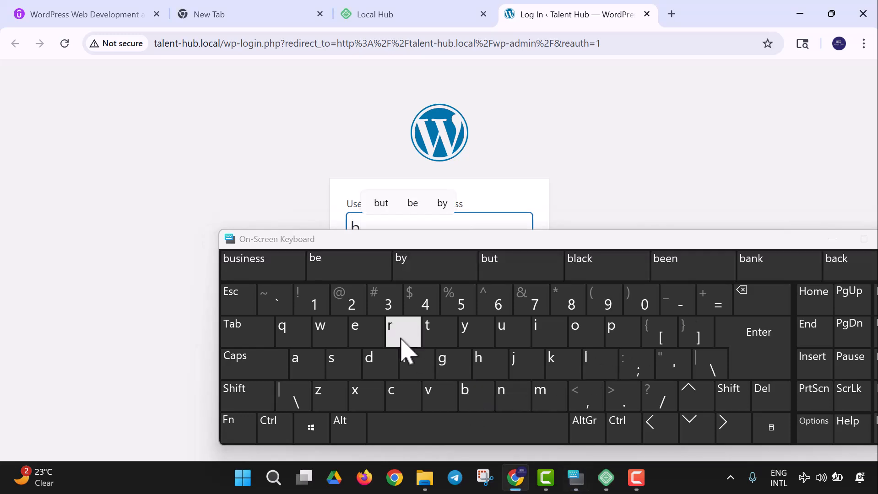
click(366, 333)
click(607, 366)
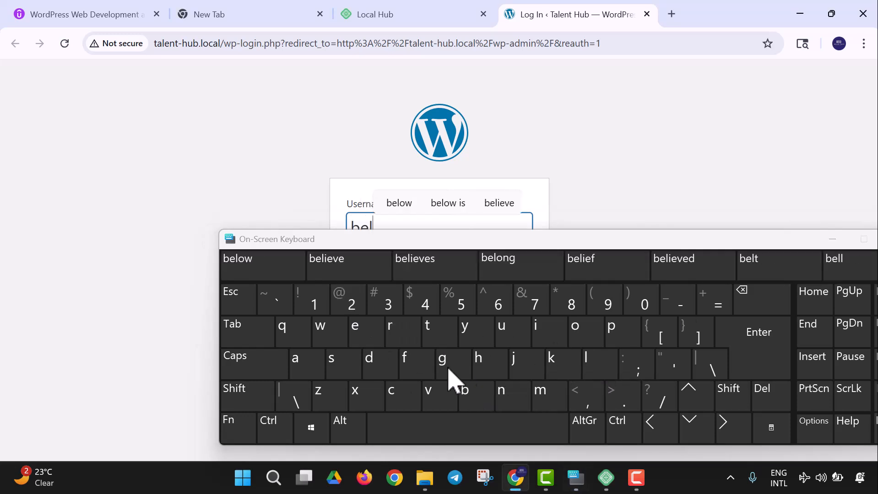
click(293, 359)
click(371, 366)
click(423, 339)
click(356, 337)
click(399, 394)
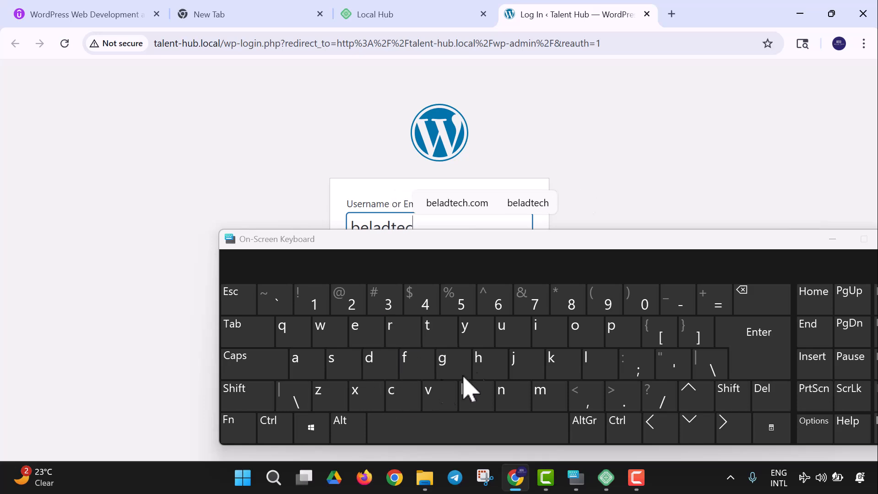
click(486, 363)
Step: Enter the WordPress account password and log in to the Talent Hub dashboard
drag(515, 251, 401, 364)
click(388, 280)
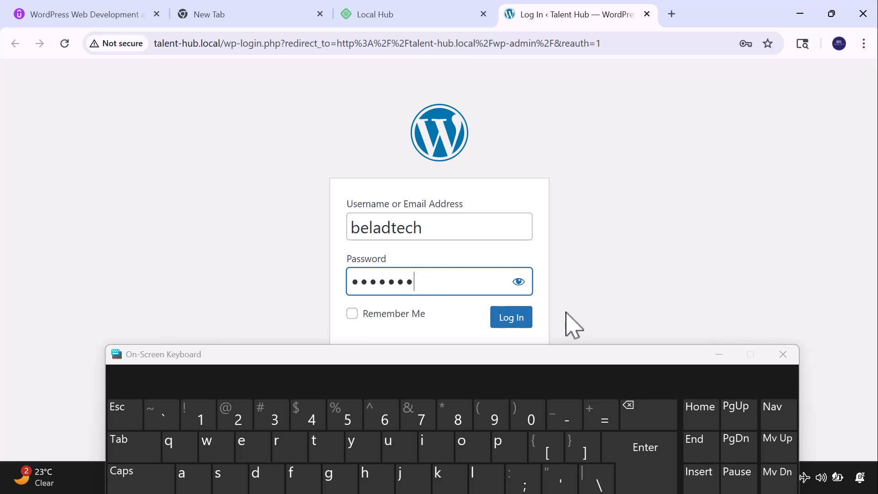
click(510, 321)
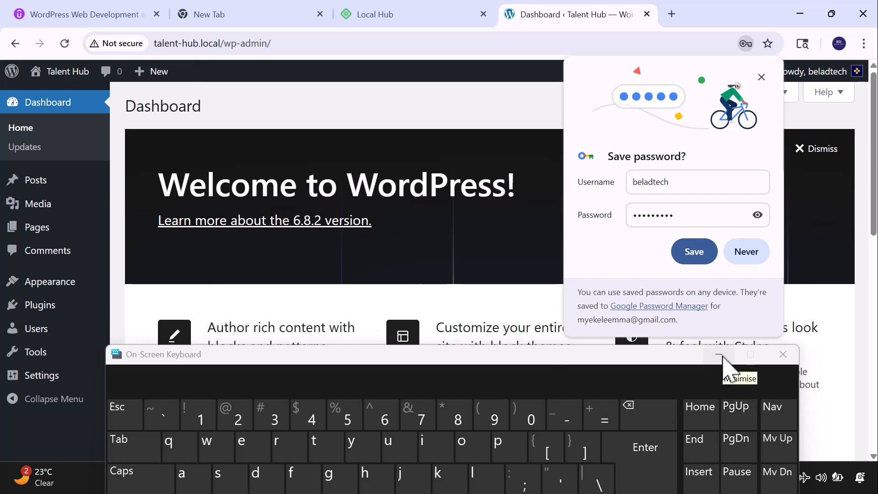
Step: Refuse to save the password in the browser and minimise the on-screen keyboard
click(741, 256)
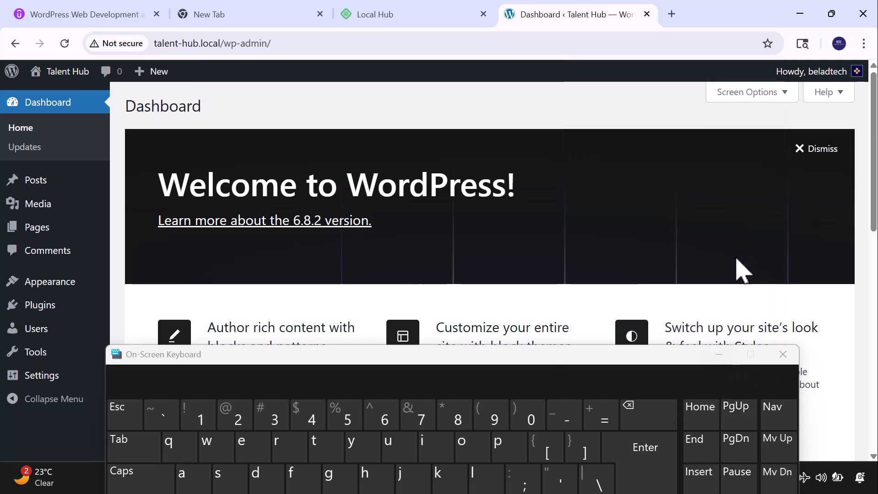
click(720, 354)
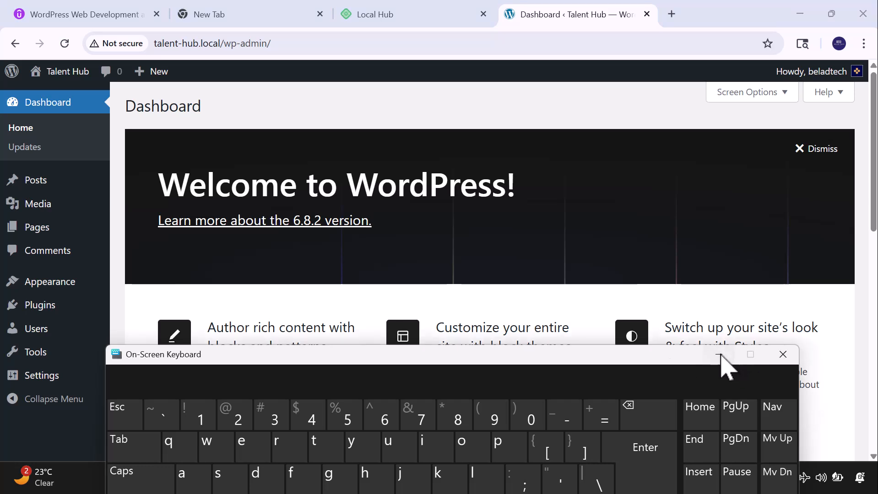
click(719, 356)
Step: Open the Talent Hub site in a new browser tab from the dashboard and look over its front page
scroll(57, 266, down, 2)
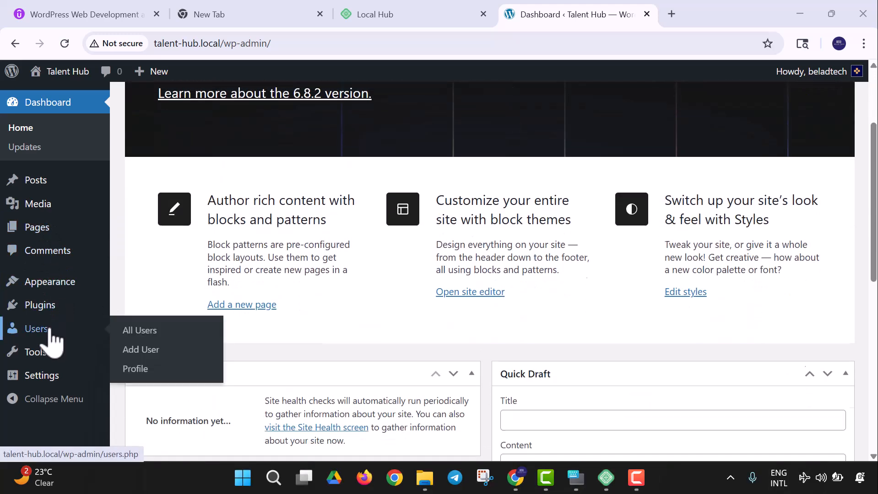
scroll(56, 265, up, 3)
right_click(67, 71)
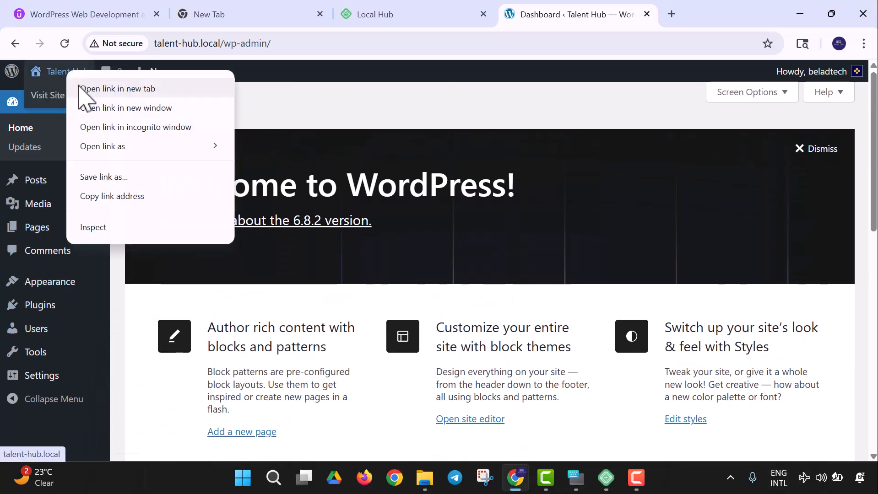
right_click(48, 95)
click(79, 111)
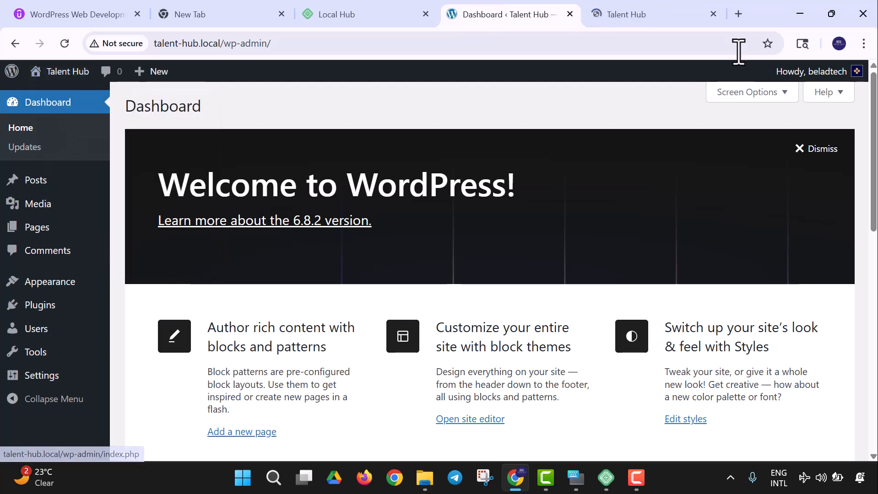
click(652, 19)
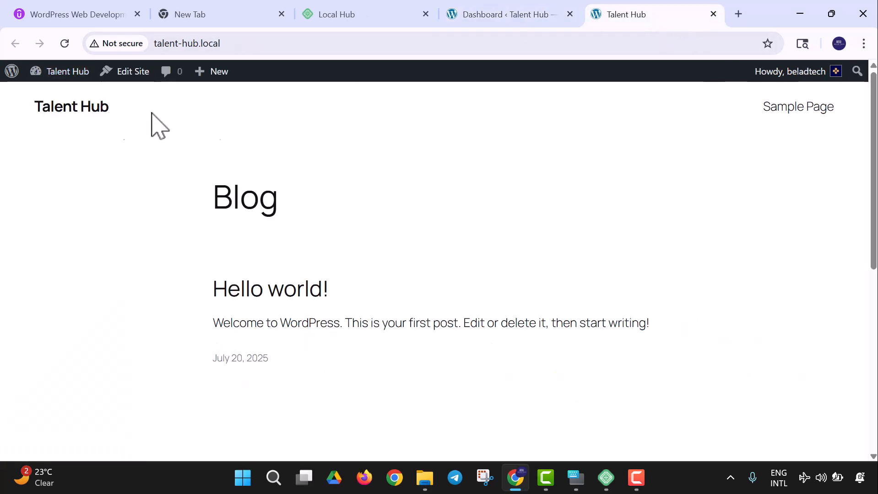
scroll(298, 220, down, 2)
scroll(341, 261, up, 2)
Step: Copy the site's address talent-hub.local from the browser
drag(255, 43, 157, 54)
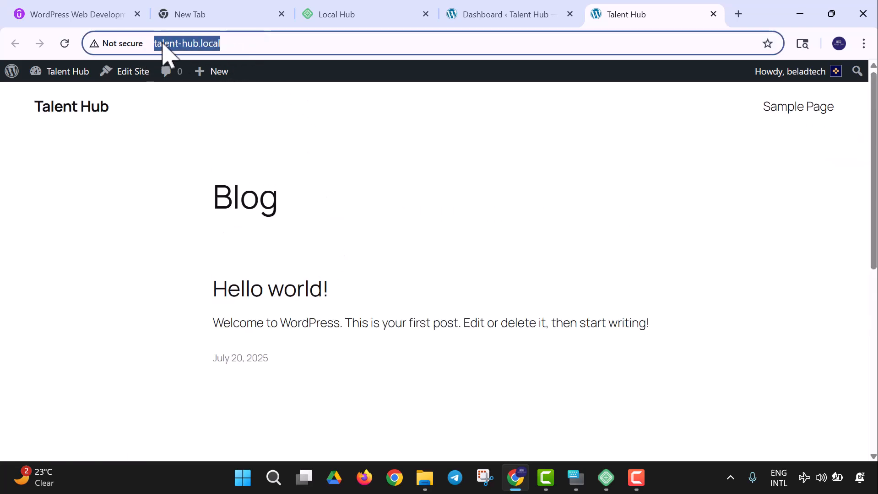
right_click(163, 43)
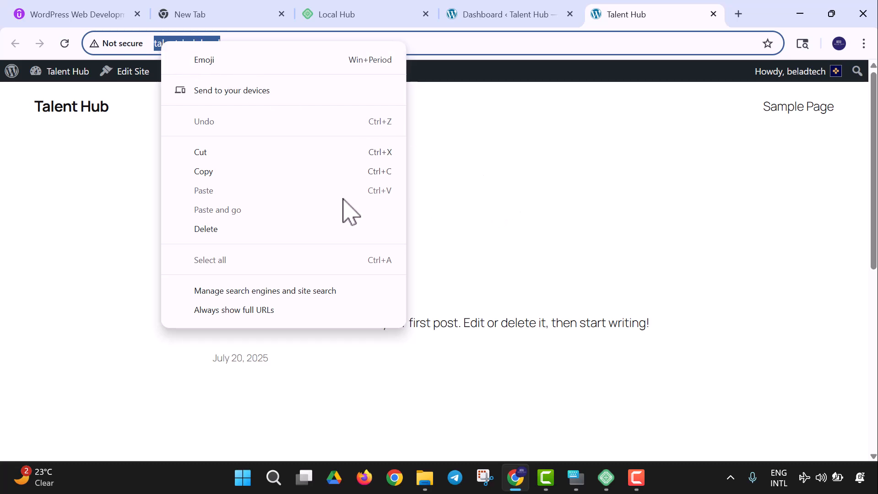
click(197, 174)
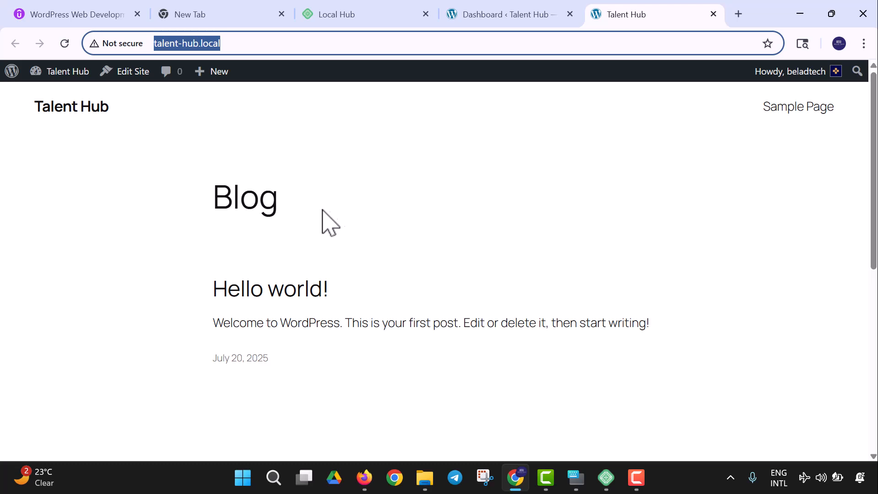